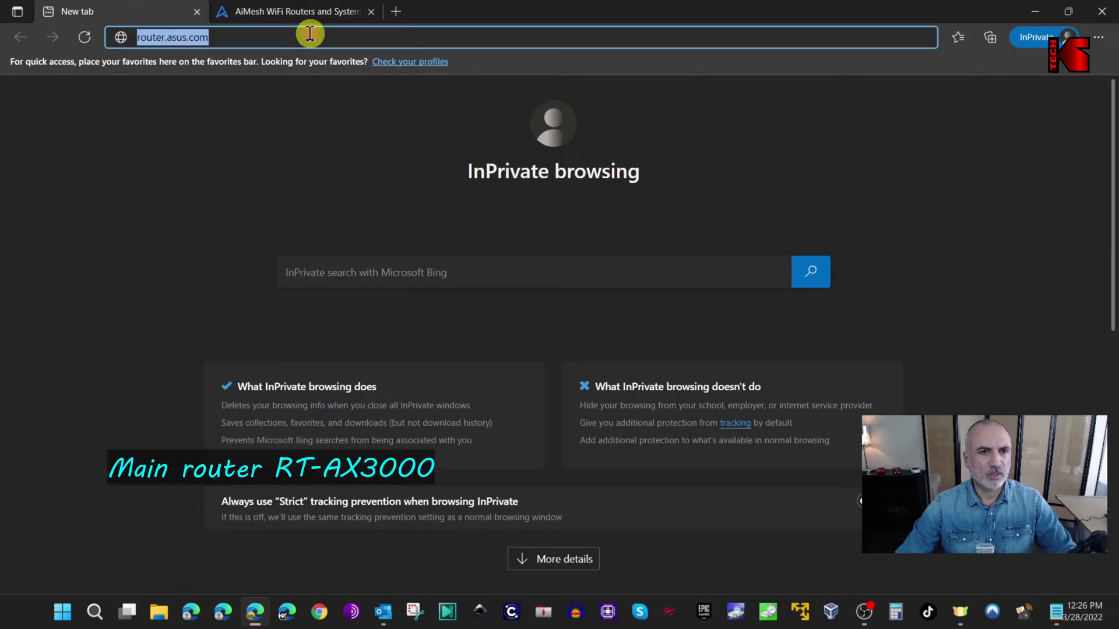
Step: Load router.asus.com and run a firmware update check, confirming the RT-AX58U firmware is latest
click(310, 34)
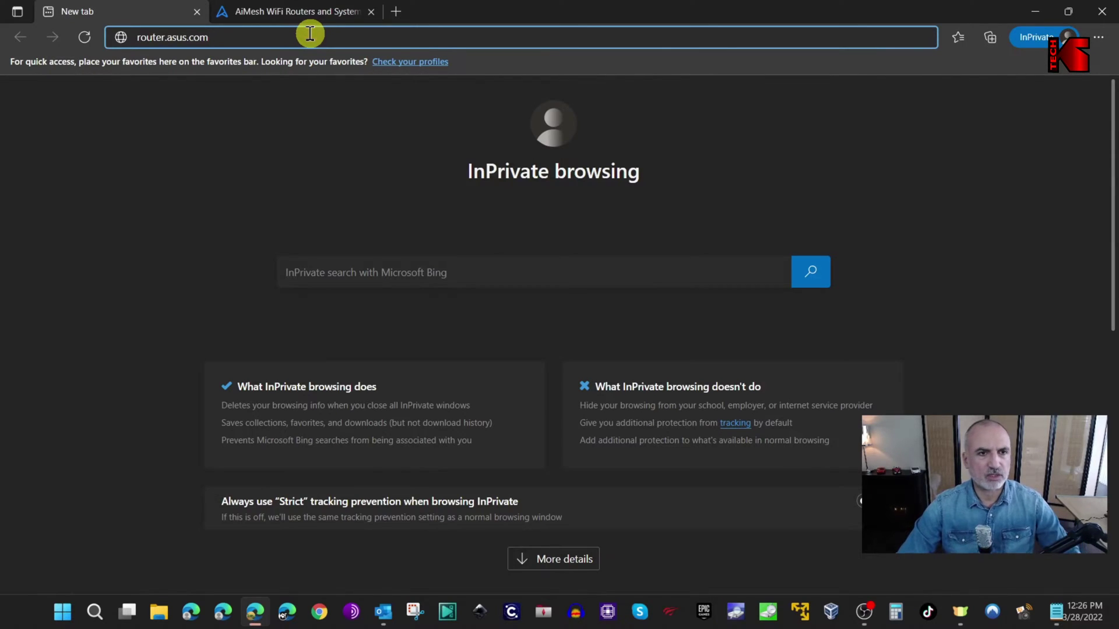
key(Return)
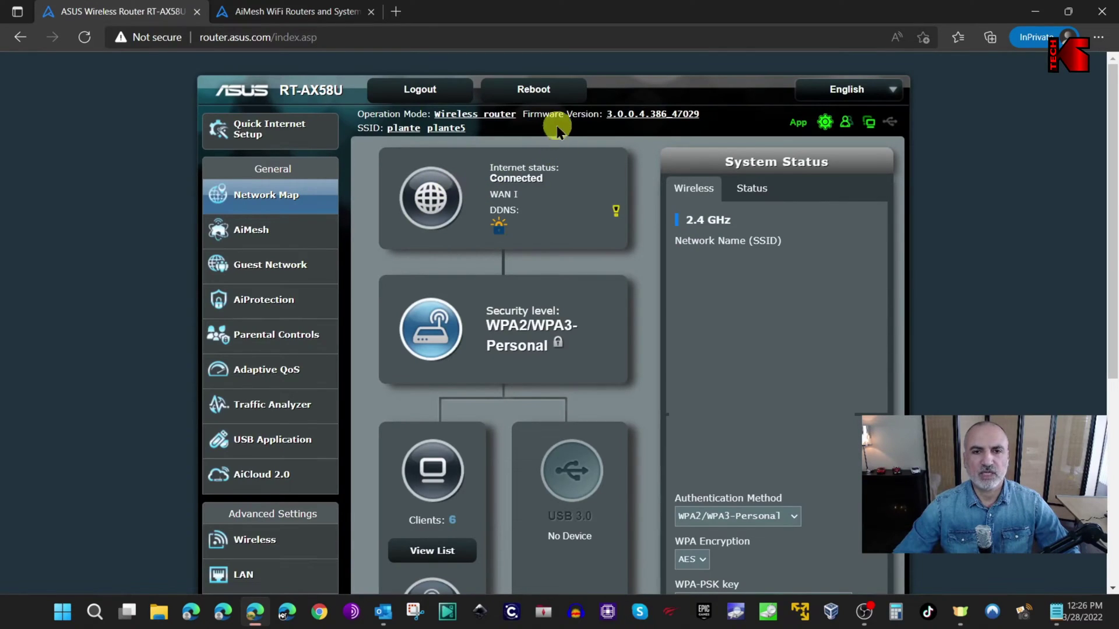
click(633, 115)
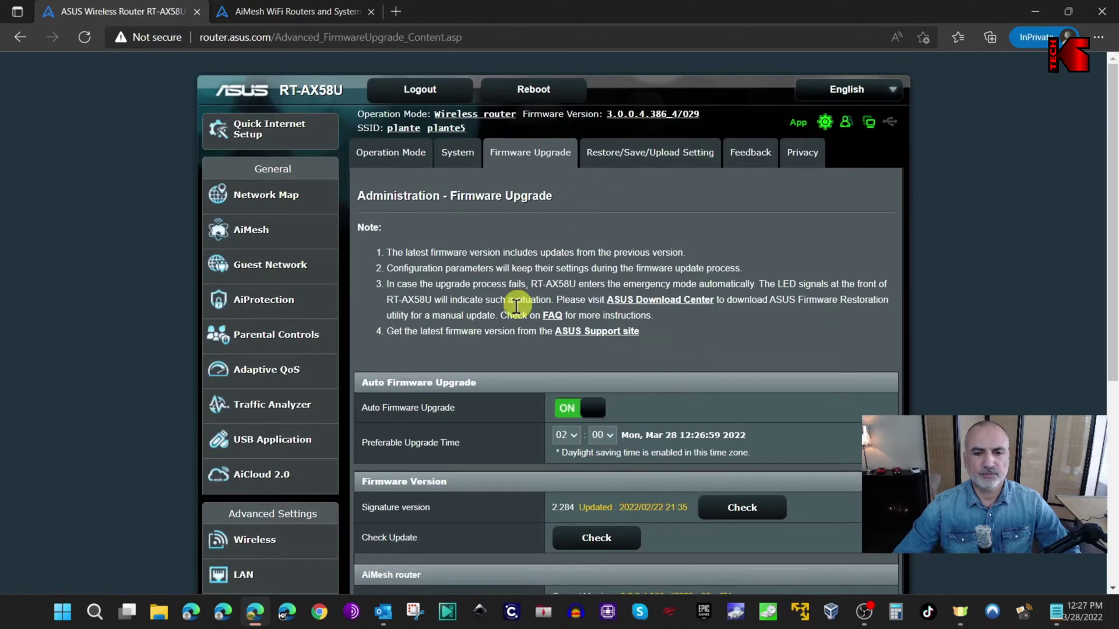
scroll(500, 338, down, 3)
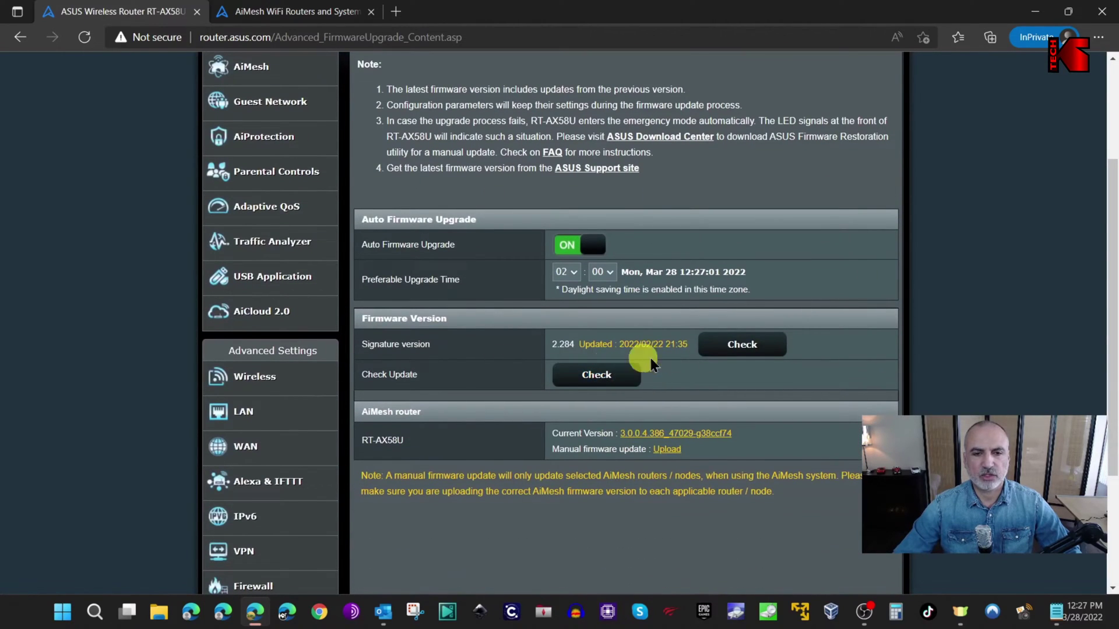
click(577, 378)
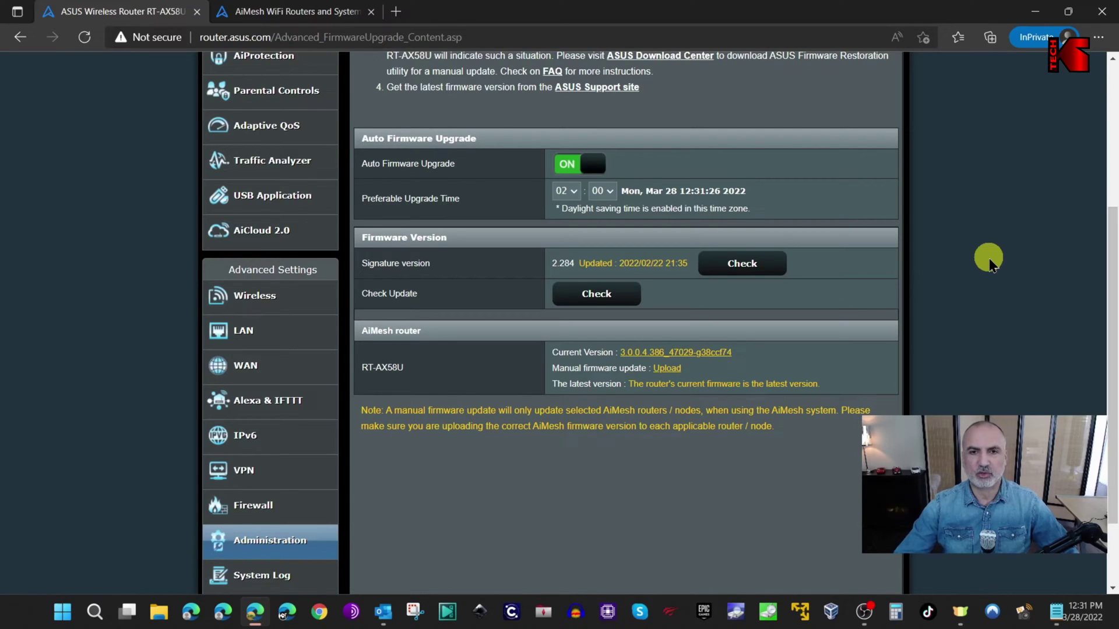
Step: Go to the AiMesh page and launch Add AiMesh Node to search for the RT-AC68U
scroll(995, 256, up, 4)
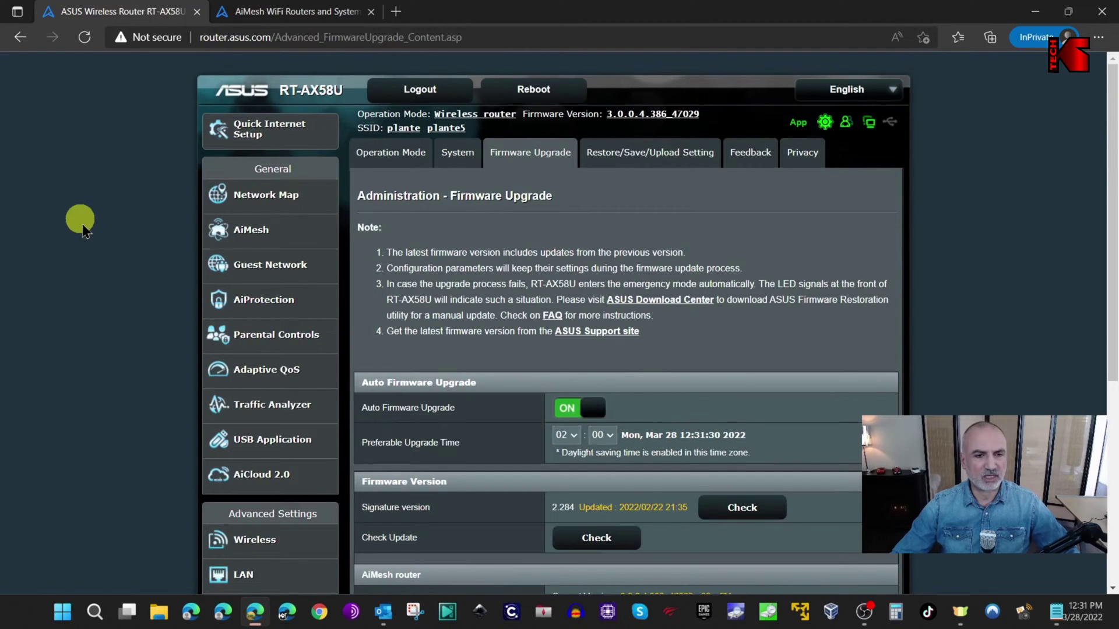
click(249, 240)
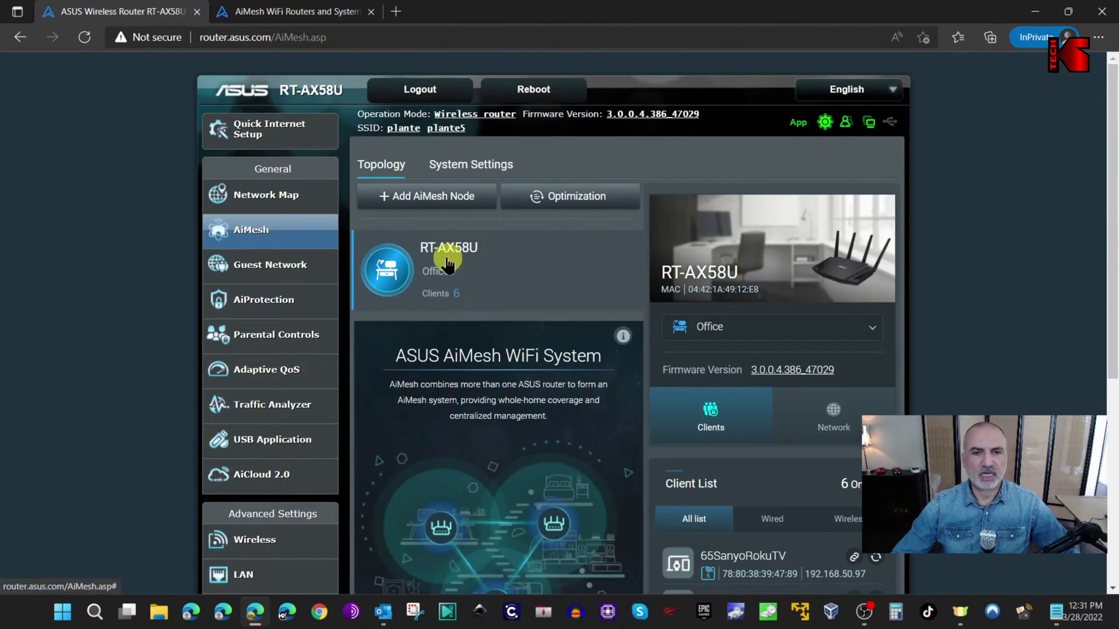
click(406, 204)
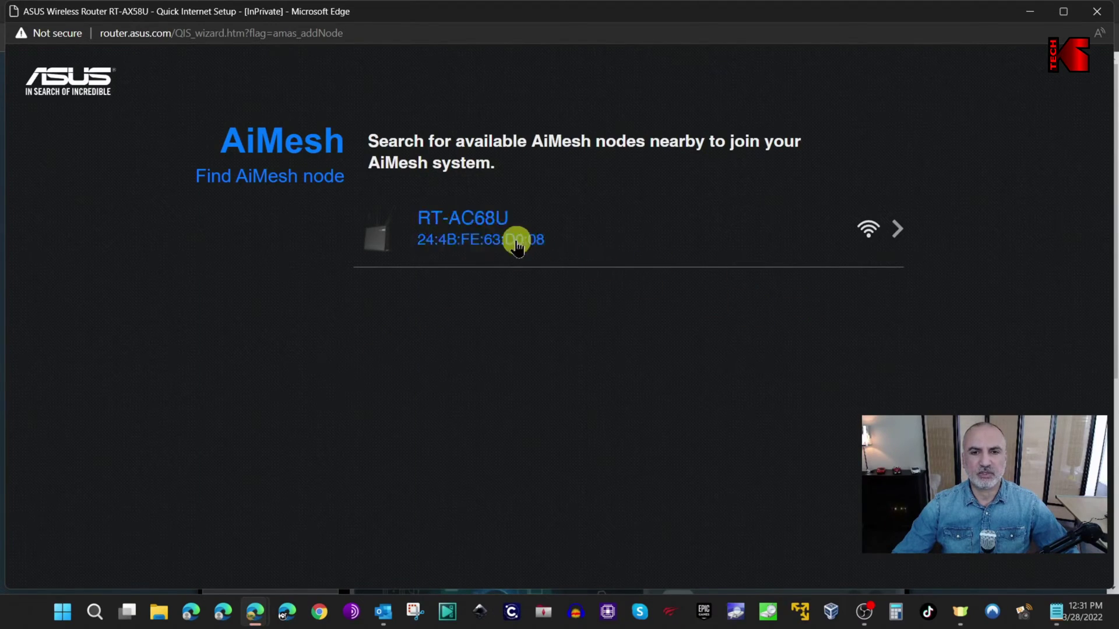
Step: Select the found RT-AC68U and connect it to the AiMesh system
click(488, 229)
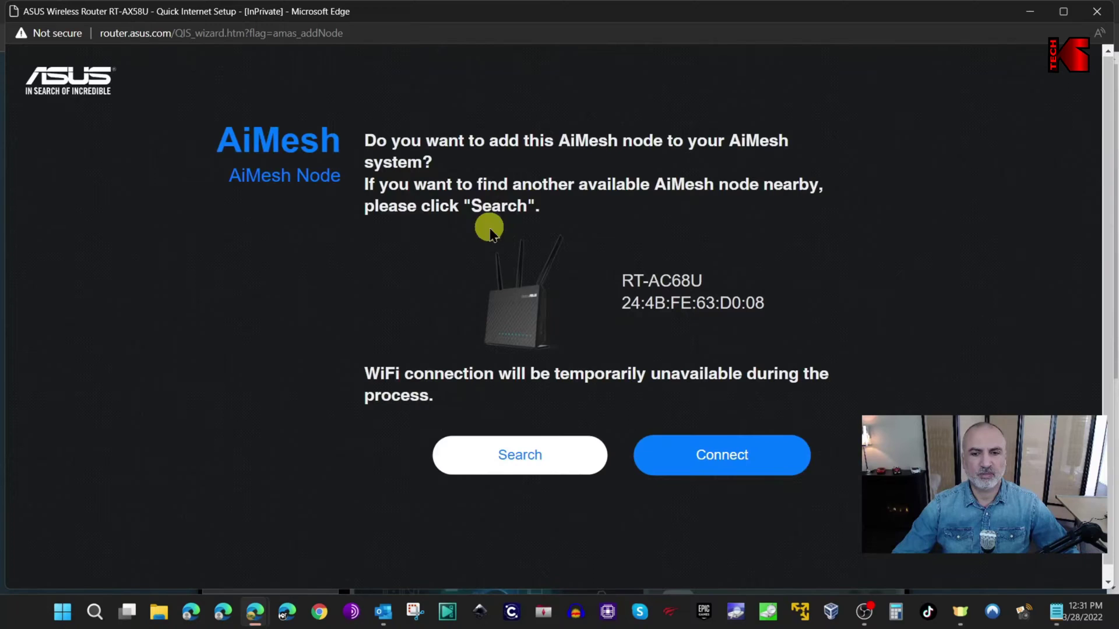
click(720, 466)
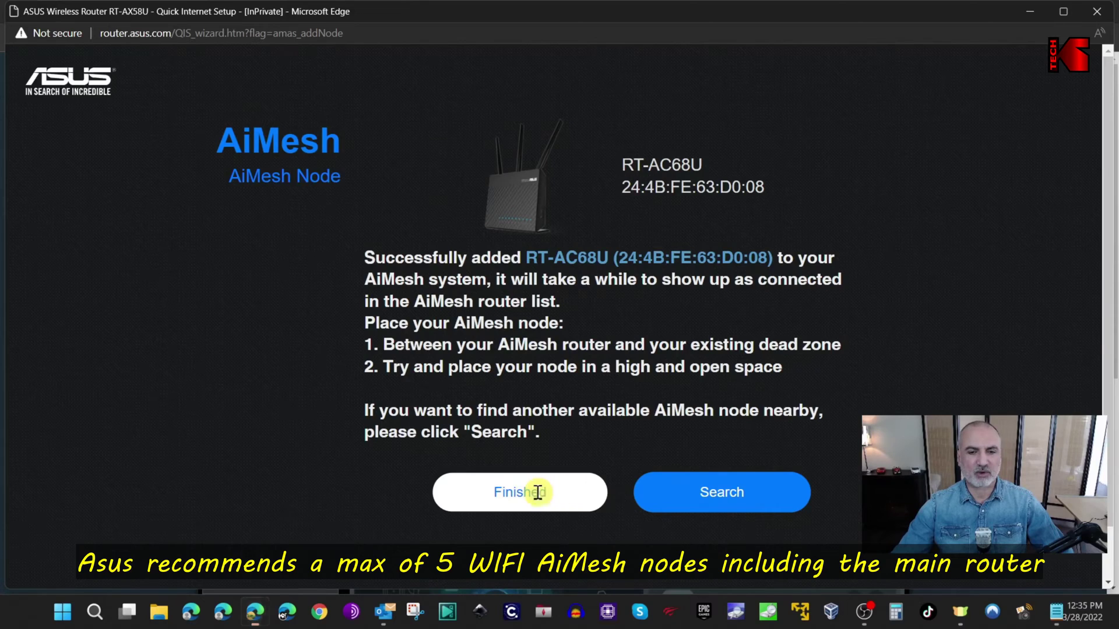
Step: Close the wizard and review the topology's network details and the RT-AX58U's 6 online clients
click(537, 493)
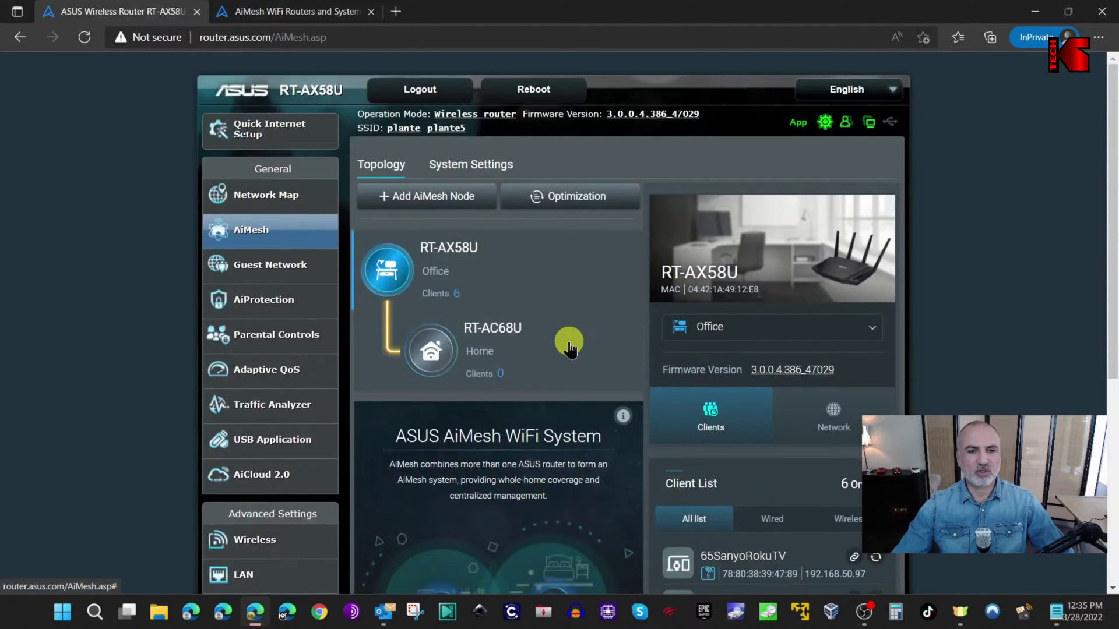
scroll(569, 342, down, 1)
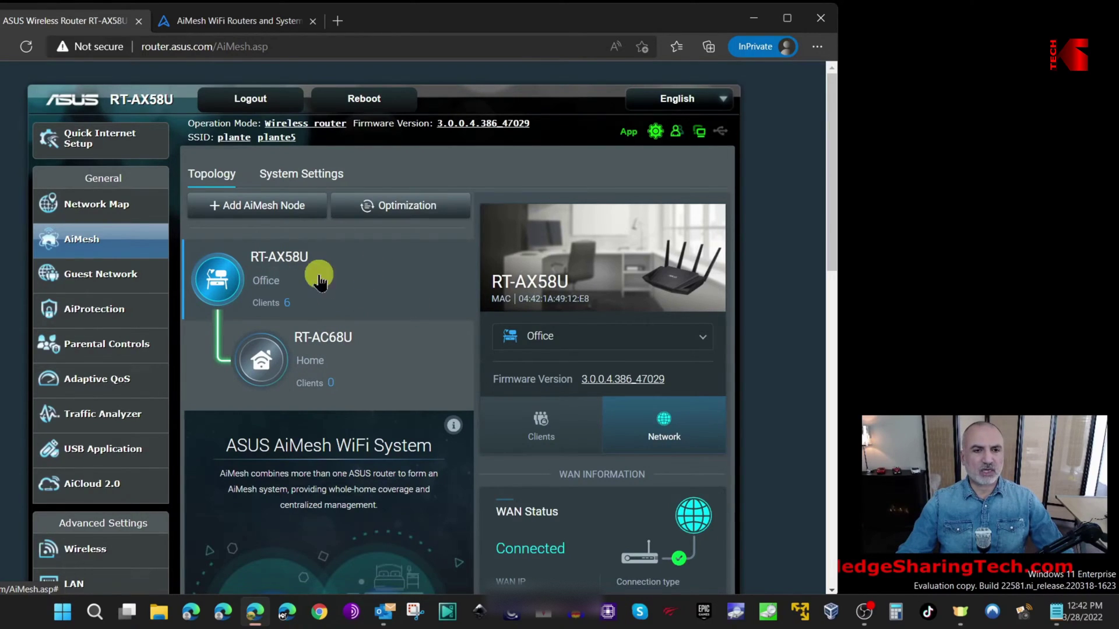
scroll(541, 373, down, 1)
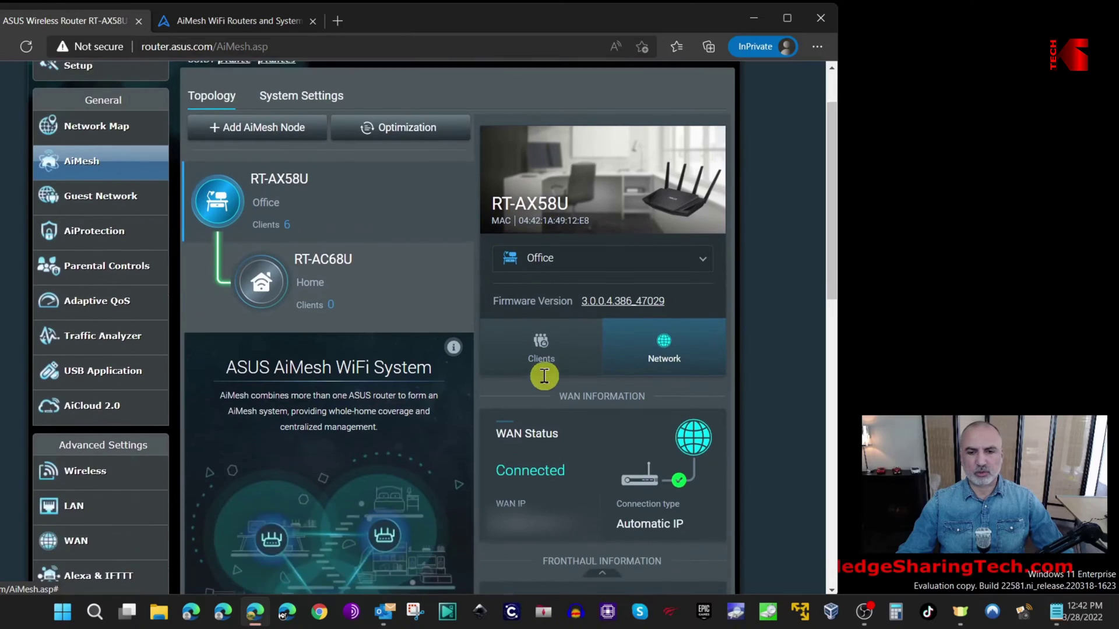
scroll(655, 431, down, 1)
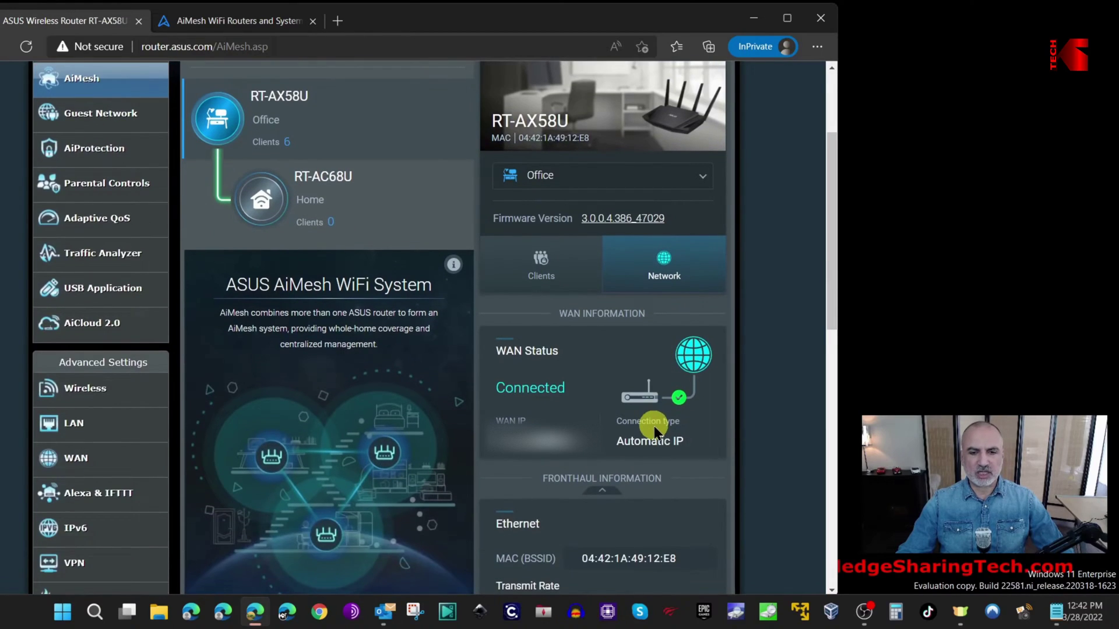
click(562, 271)
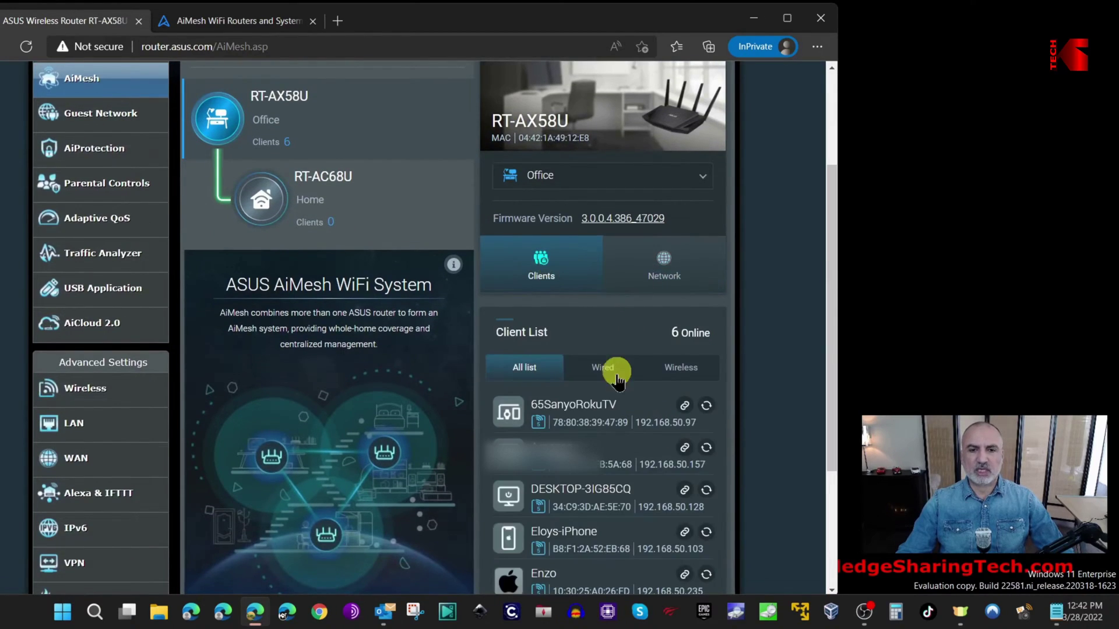
scroll(617, 366, up, 2)
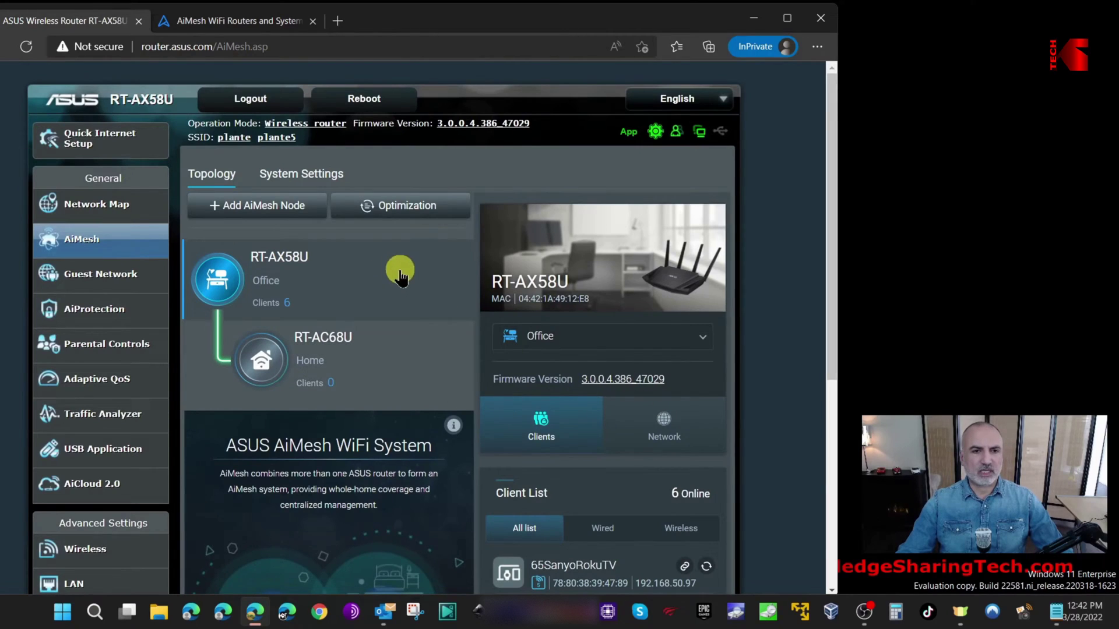
Step: Bring up the AiMesh optimization confirmation and cancel it without optimizing
click(384, 210)
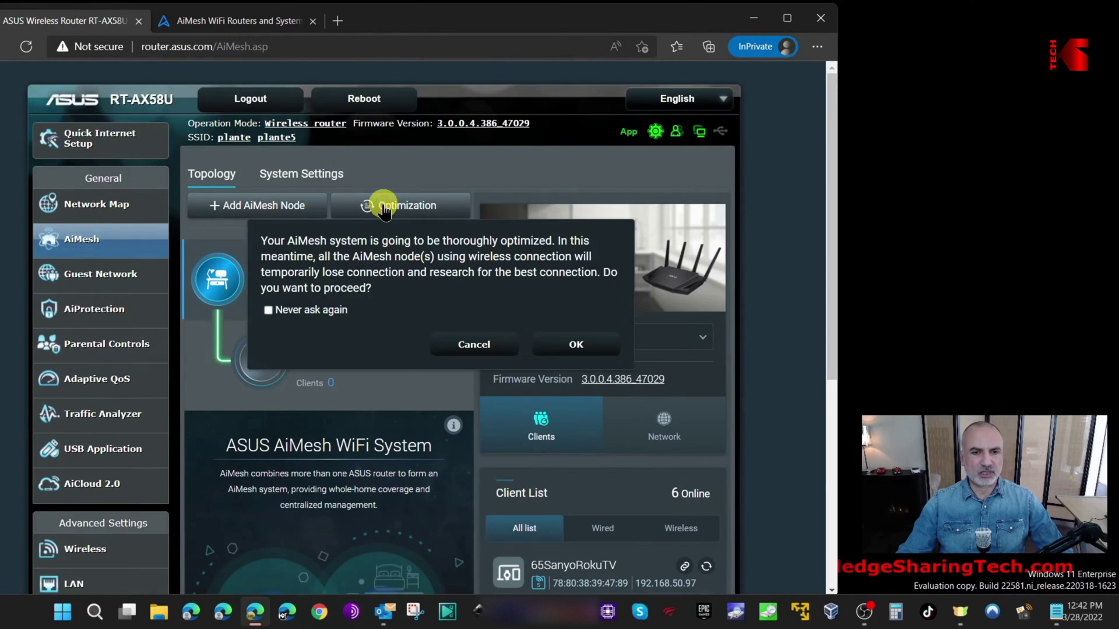
click(587, 353)
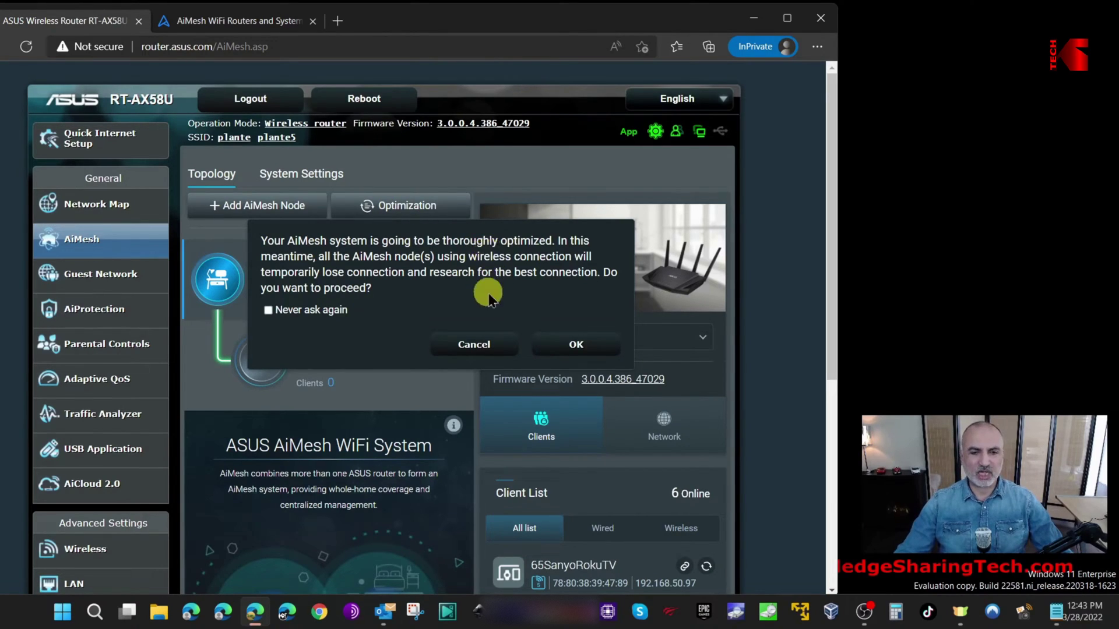
click(473, 345)
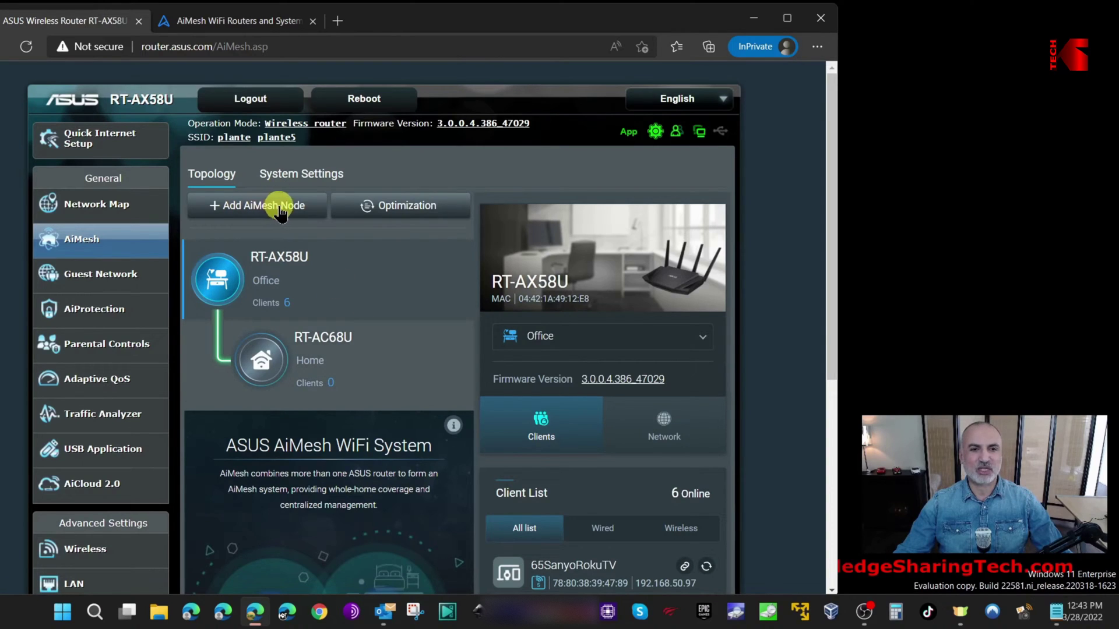
Step: Switch to the AiMesh System Settings tab, leaving Ethernet Backhaul Mode off
click(303, 174)
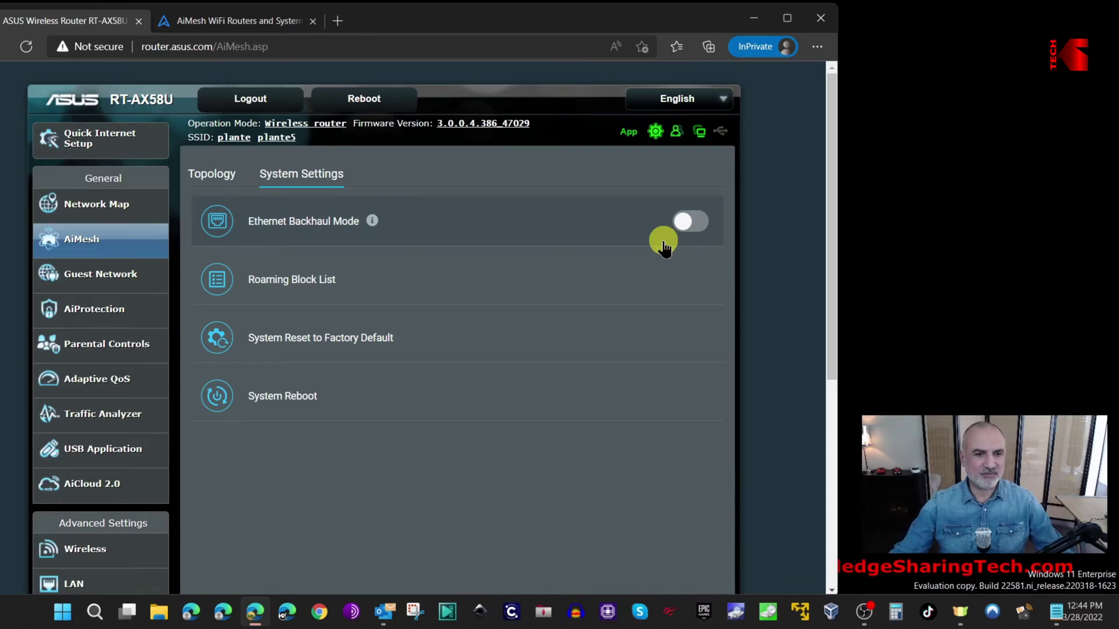
Step: Enable the Roaming Block List deny list, closing the client list without adding any device
click(298, 283)
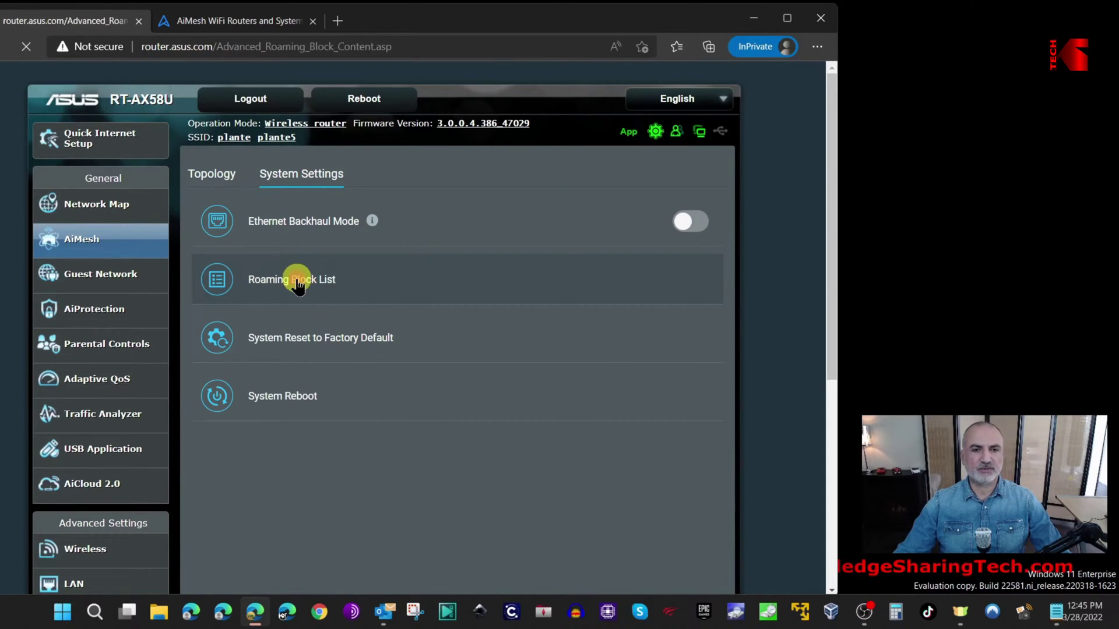
click(391, 286)
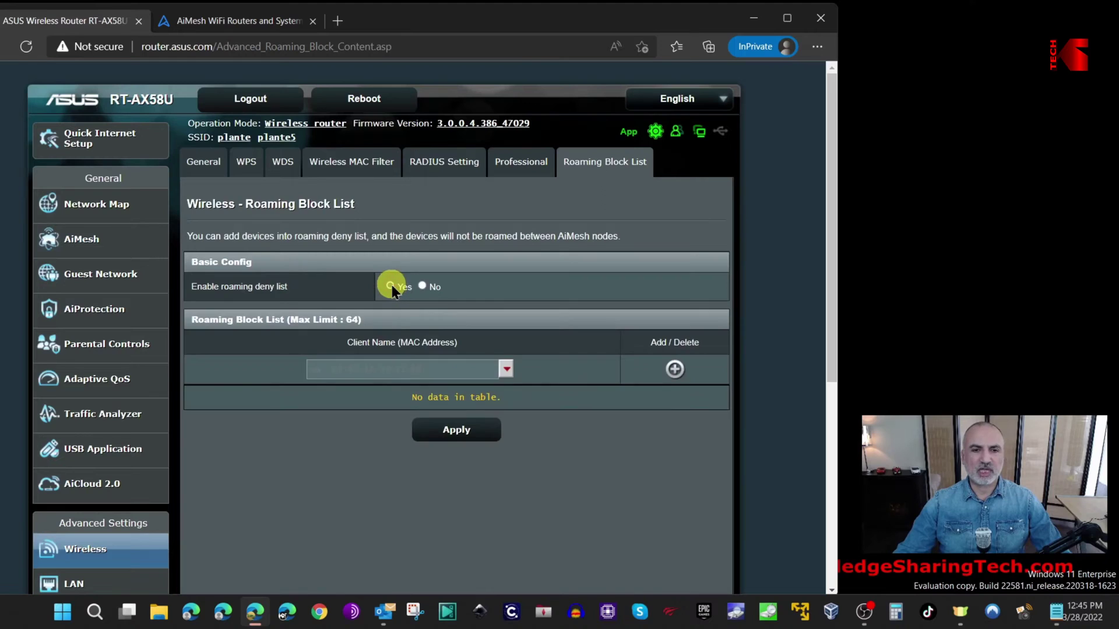
click(502, 371)
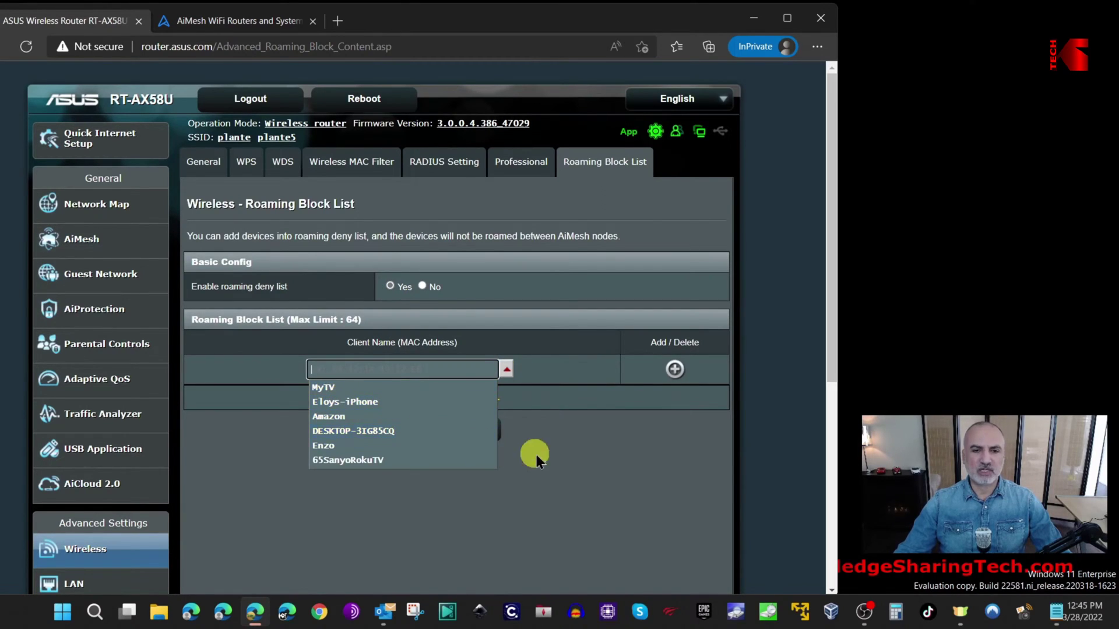
click(567, 455)
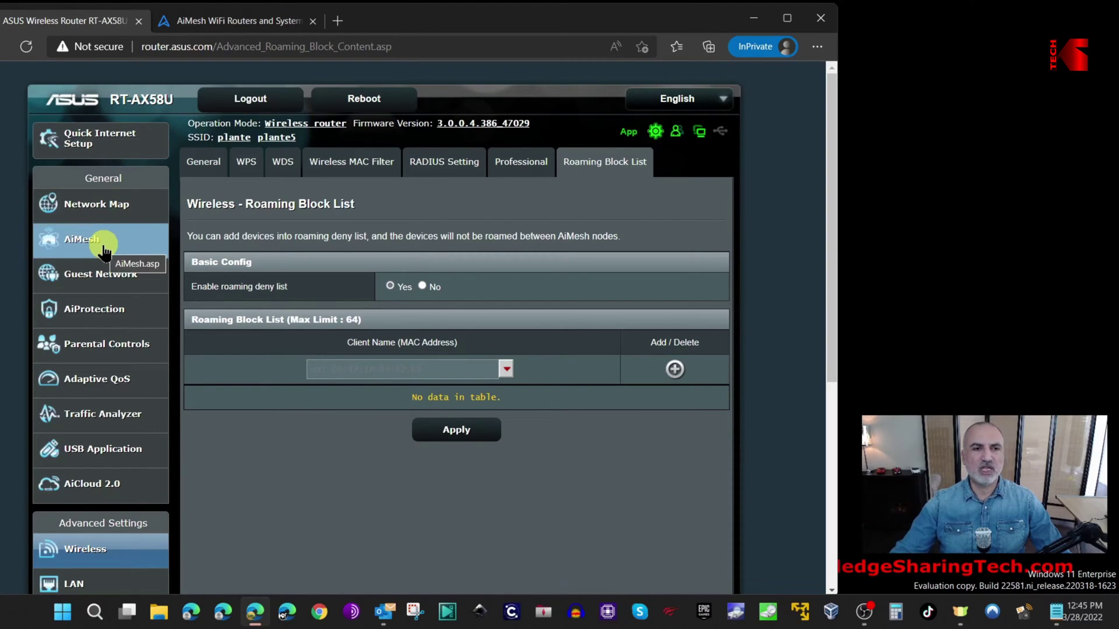
Step: Reopen the AiMesh page, glance at System Settings, then return to the Topology view
click(125, 245)
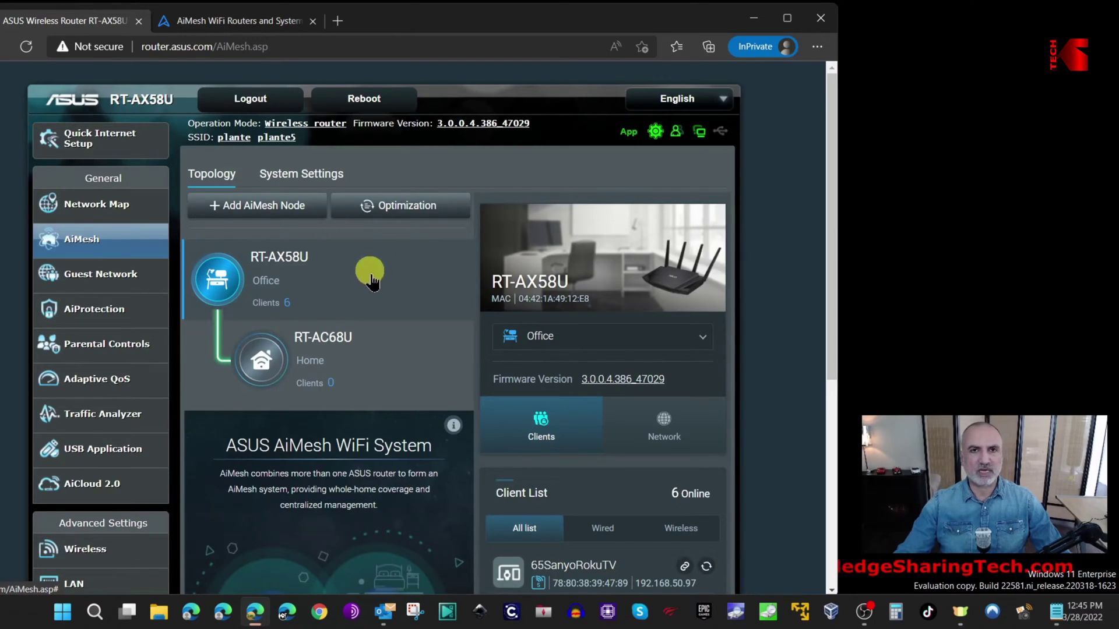
click(286, 178)
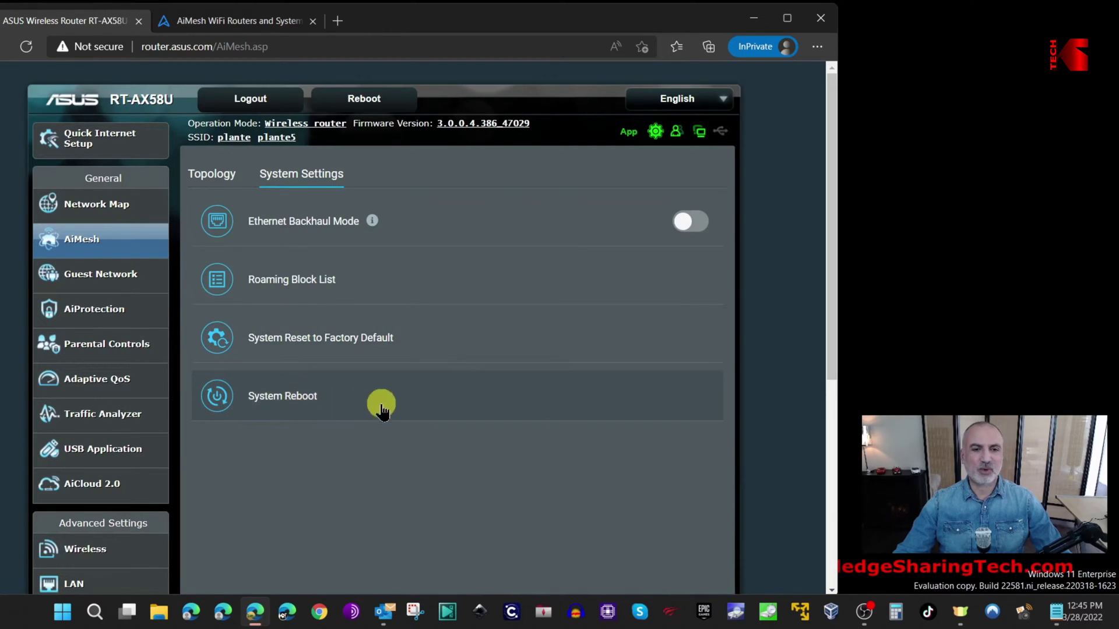
click(214, 178)
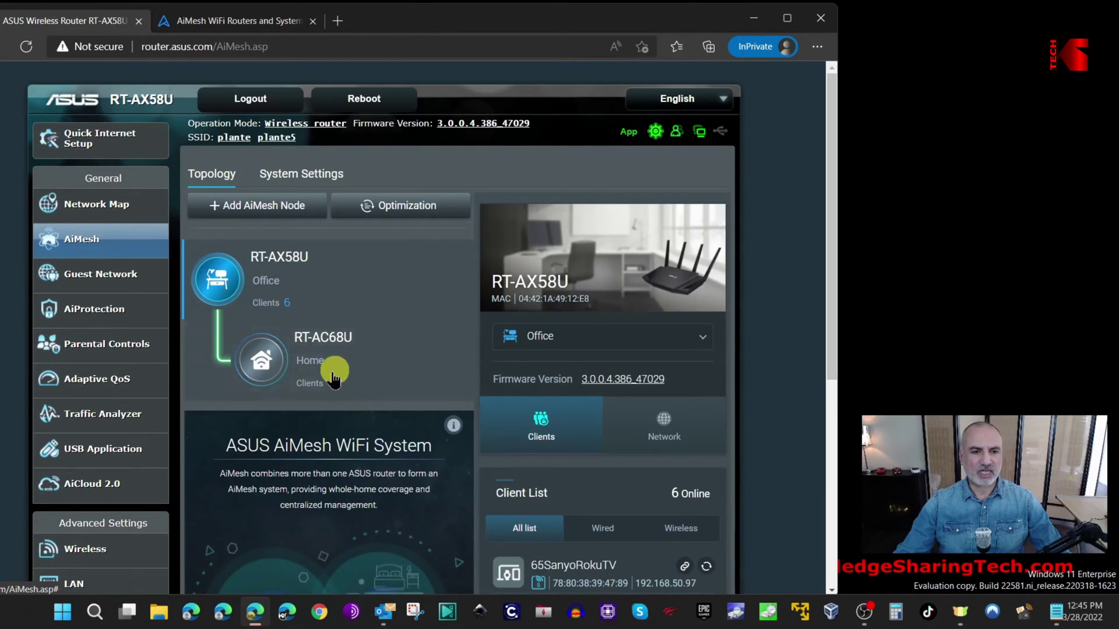
Step: Select the RT-AC68U node to see its Great connection quality and its one Amazon client
click(262, 373)
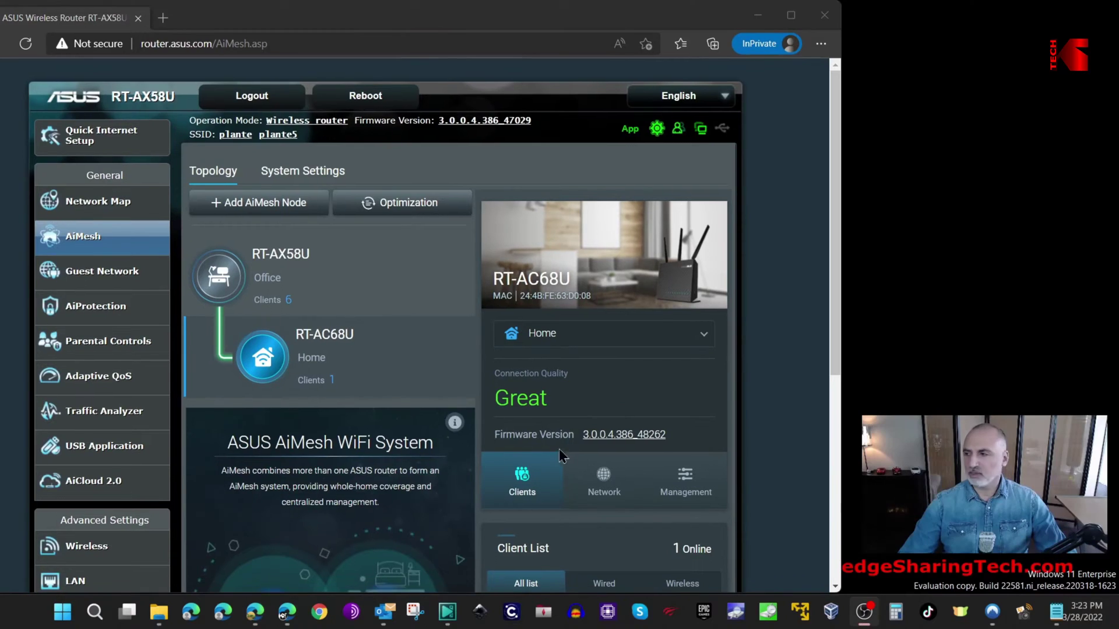
scroll(560, 429, down, 3)
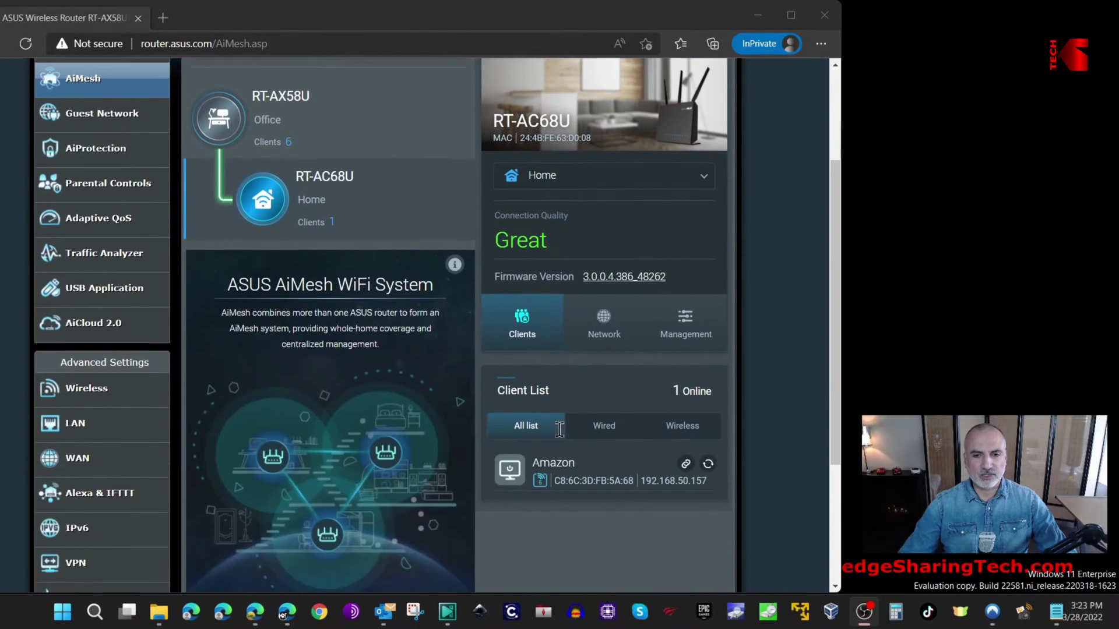
click(514, 327)
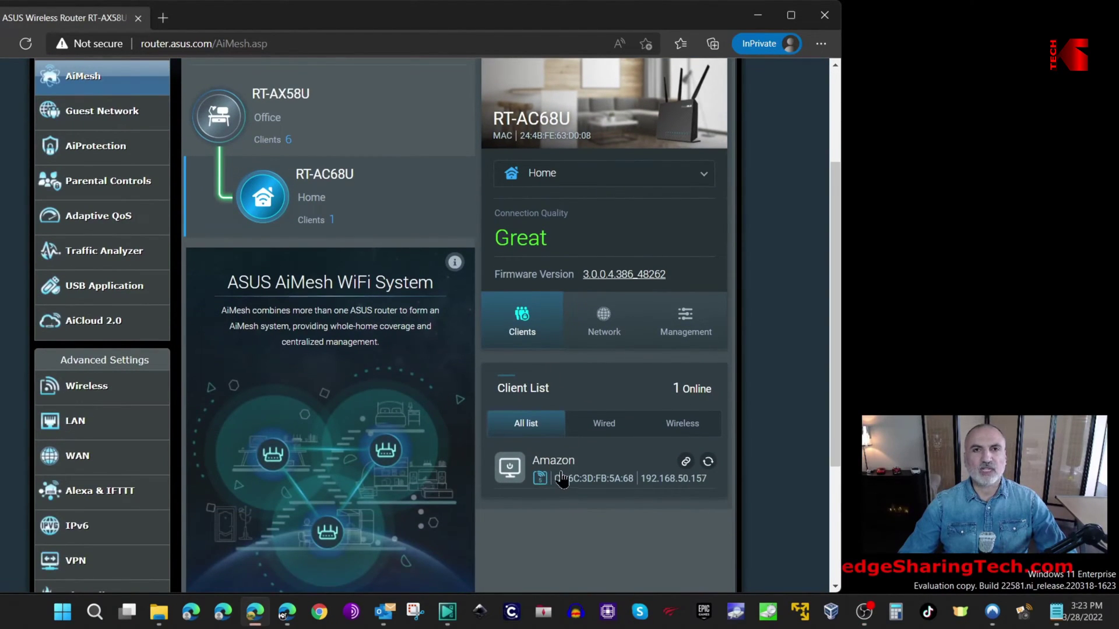
Step: On the RT-AC68U Management tab, keep backhaul priority on Auto and open the preferred uplink AP options
click(687, 328)
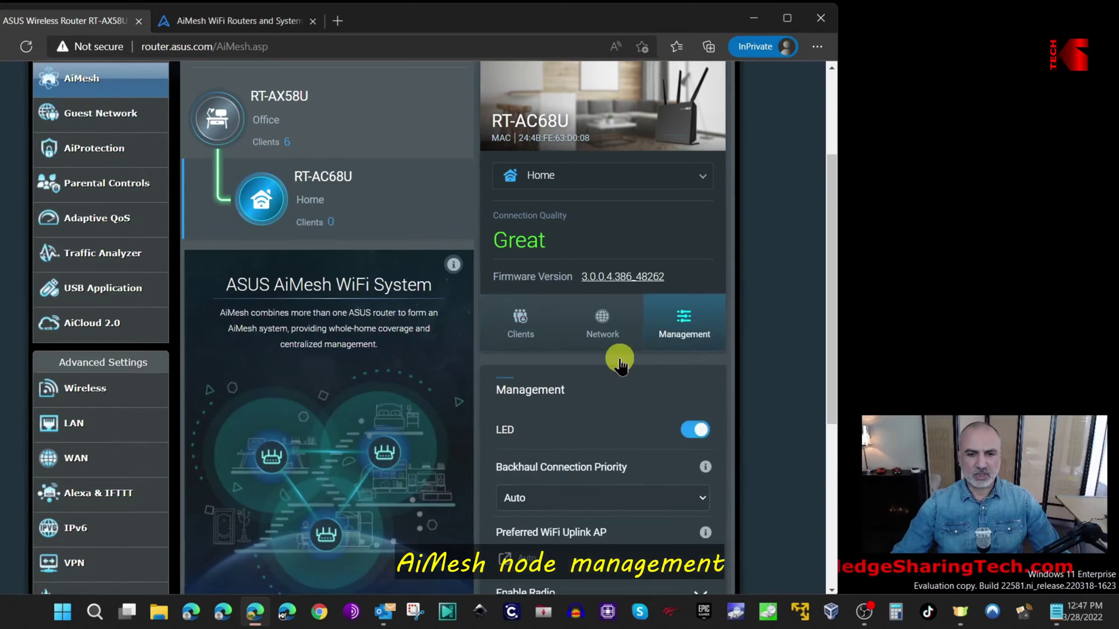
scroll(617, 371, down, 1)
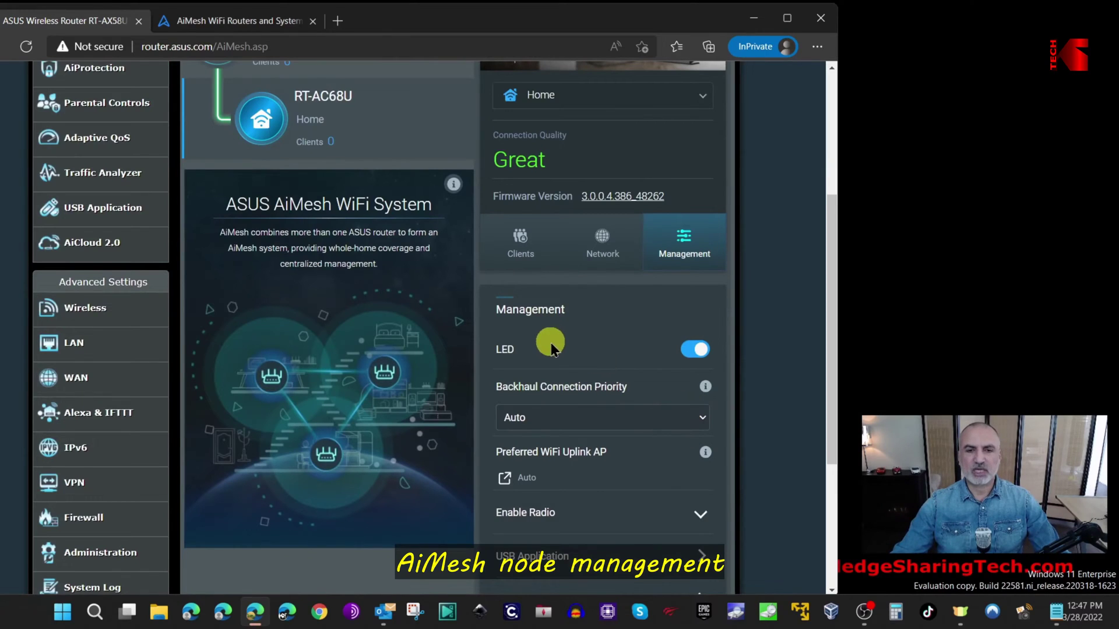
click(702, 420)
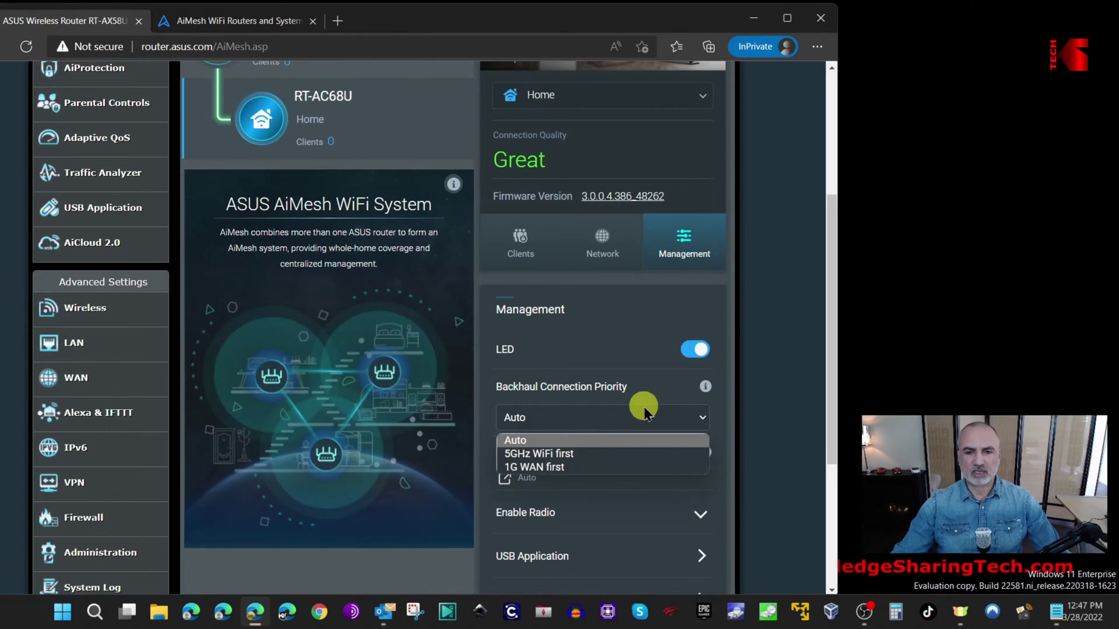
click(649, 389)
scroll(670, 442, down, 2)
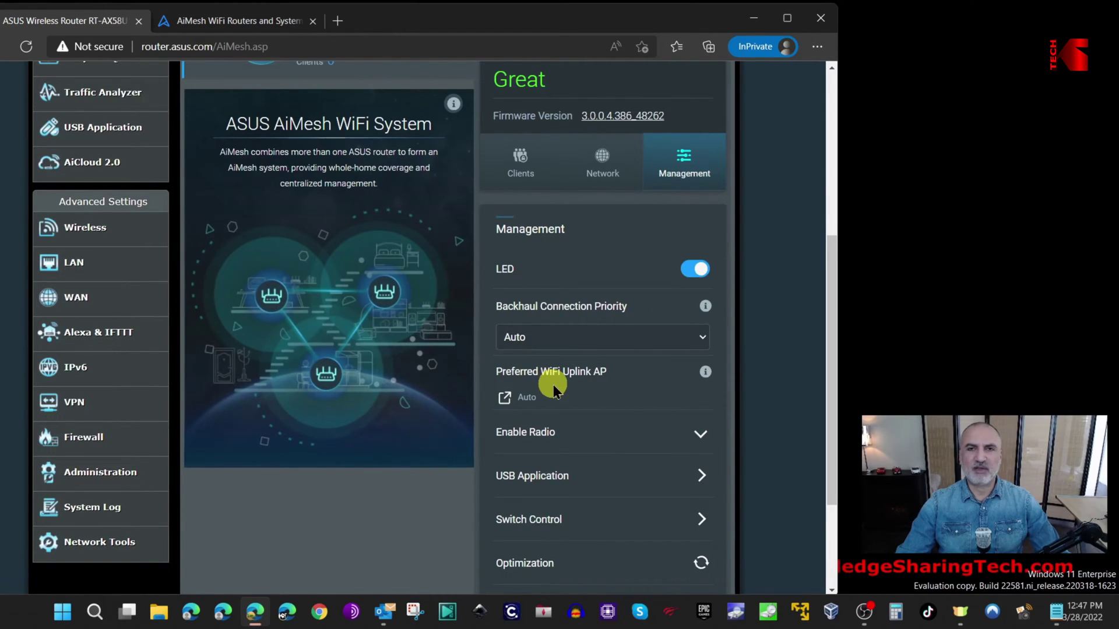
click(505, 400)
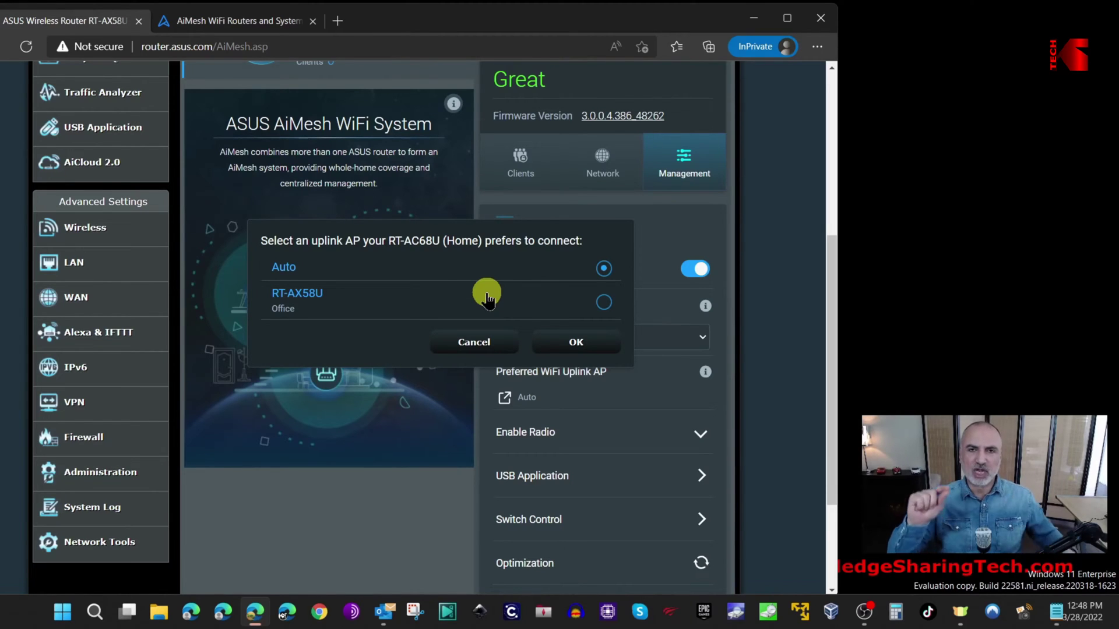
Step: Keep the RT-AC68U's preferred uplink AP on Auto and verify its 2.4 GHz and 5 GHz radios are enabled
click(474, 341)
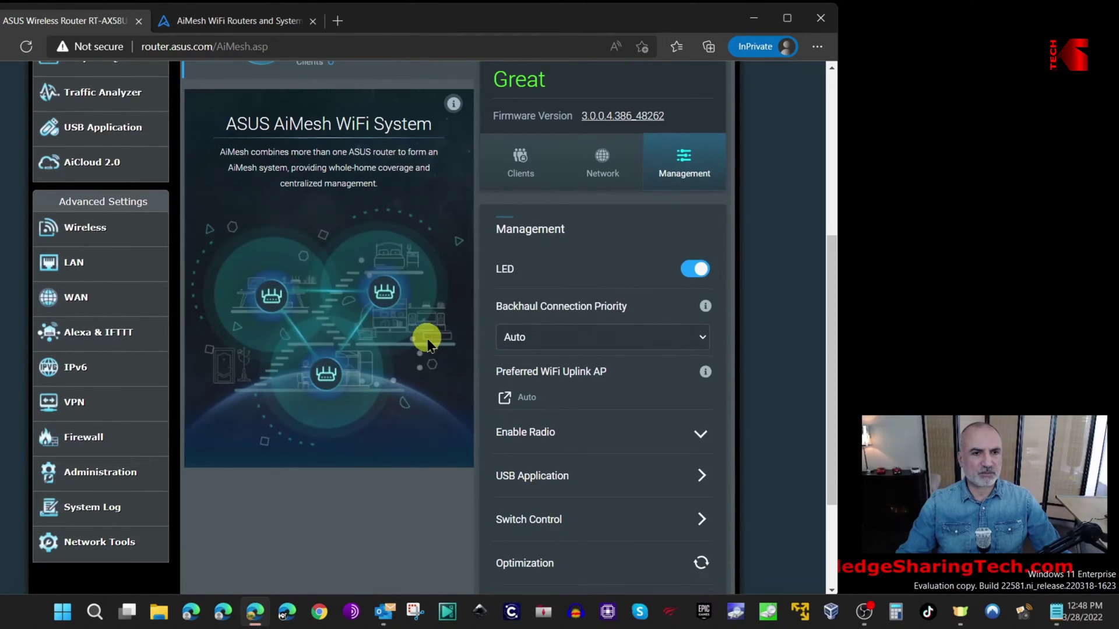
scroll(428, 338, up, 5)
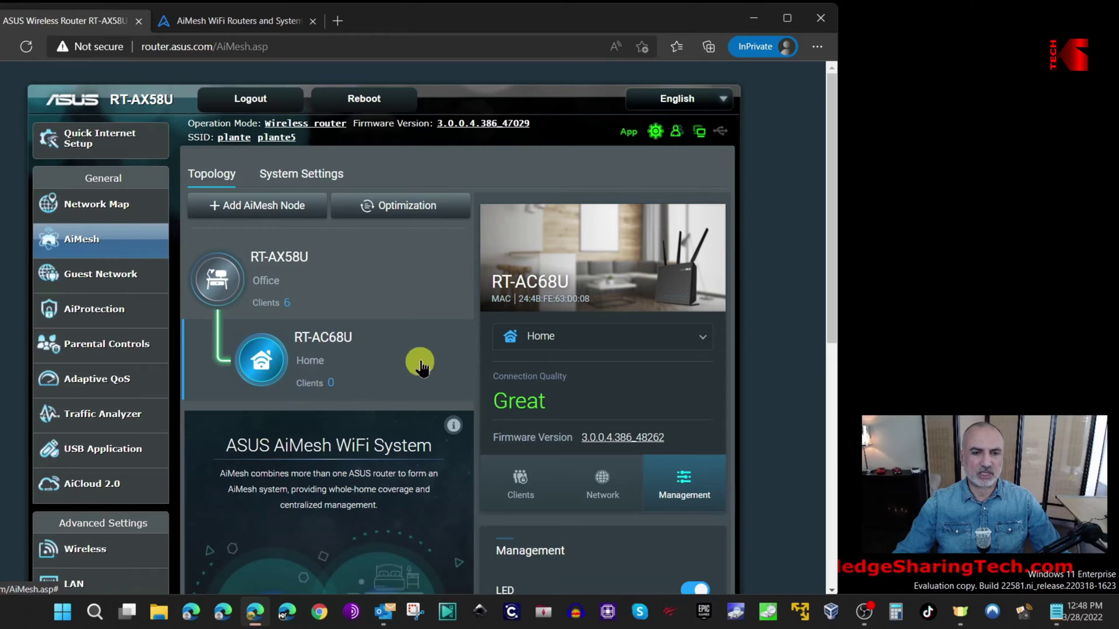
scroll(545, 411, down, 5)
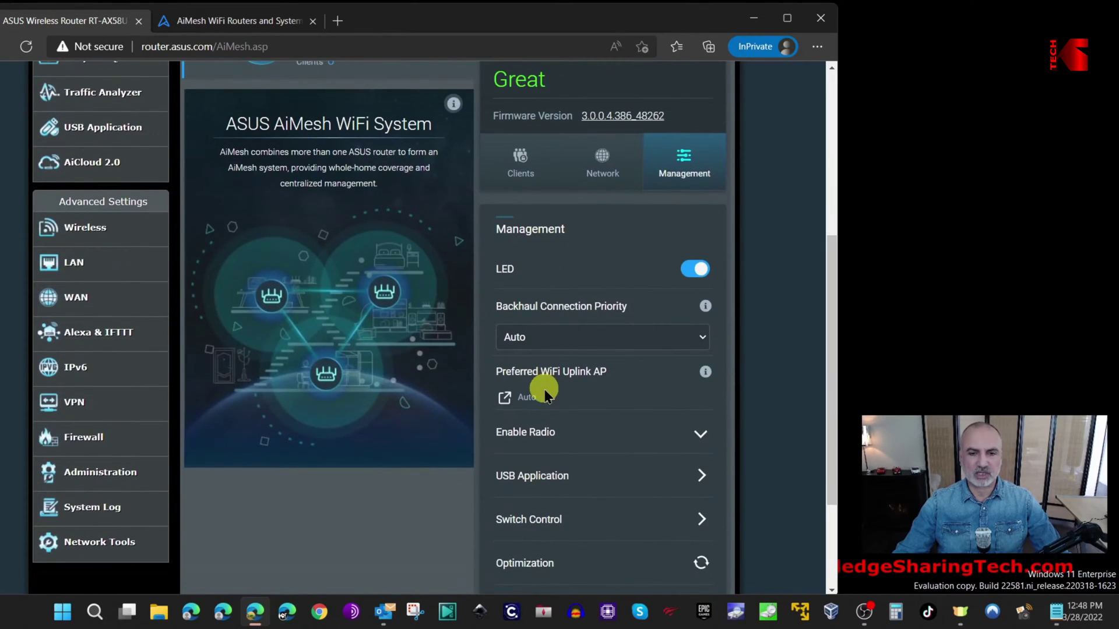
click(700, 434)
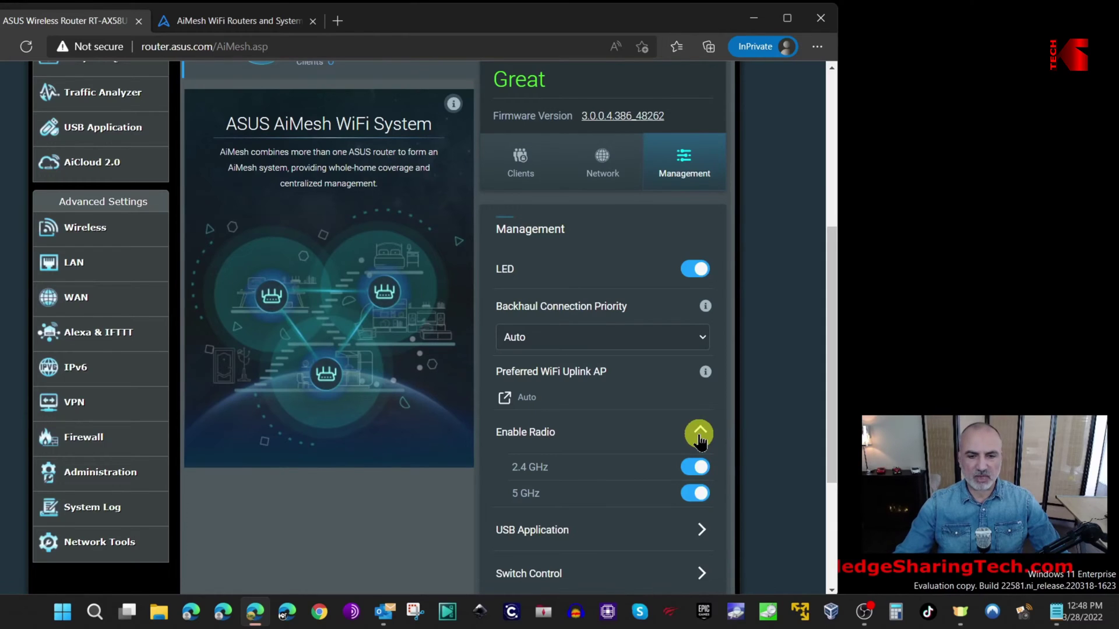
click(699, 437)
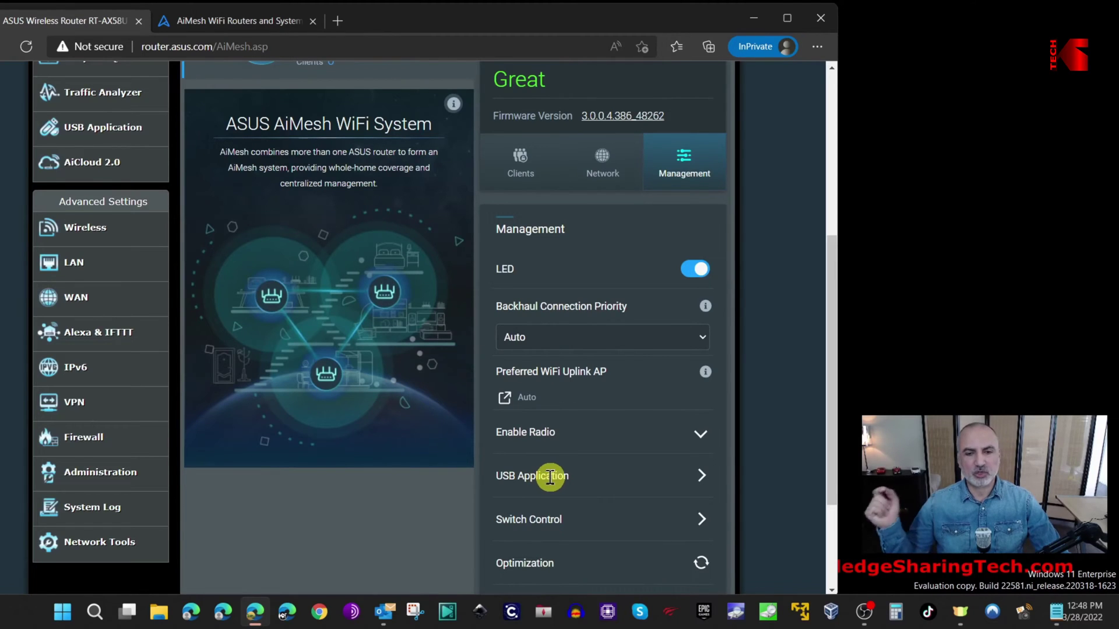
click(700, 476)
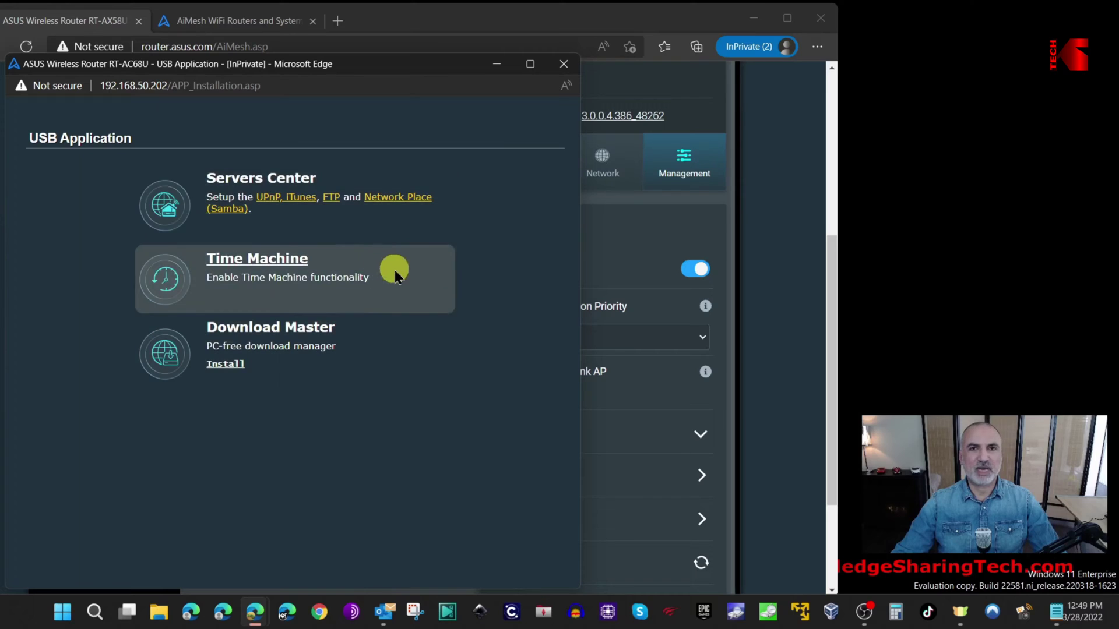
click(564, 64)
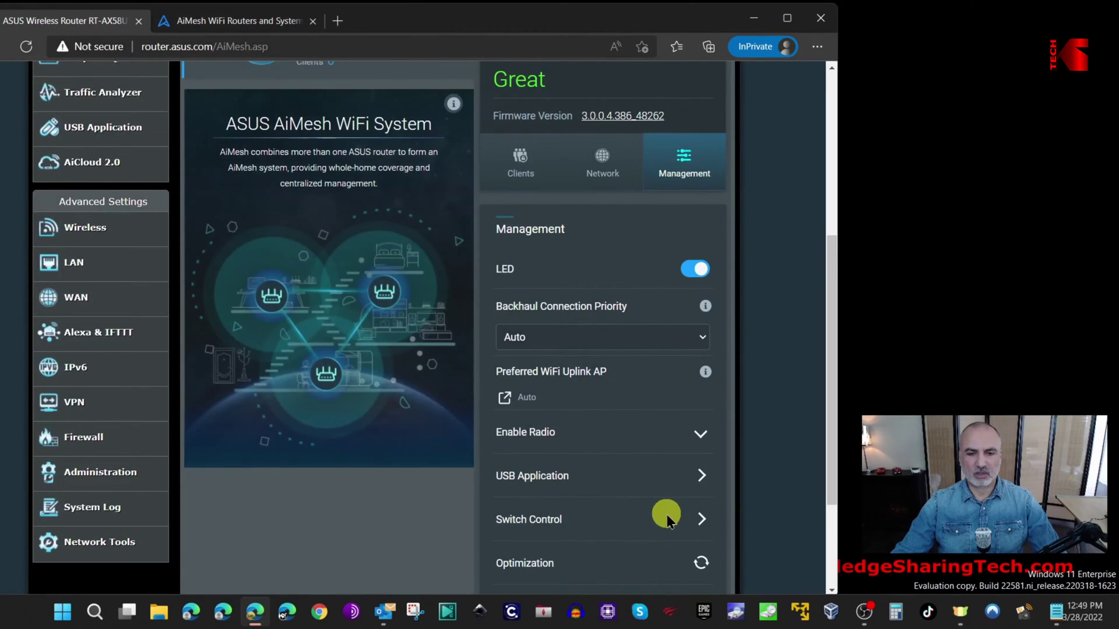
scroll(667, 518, down, 3)
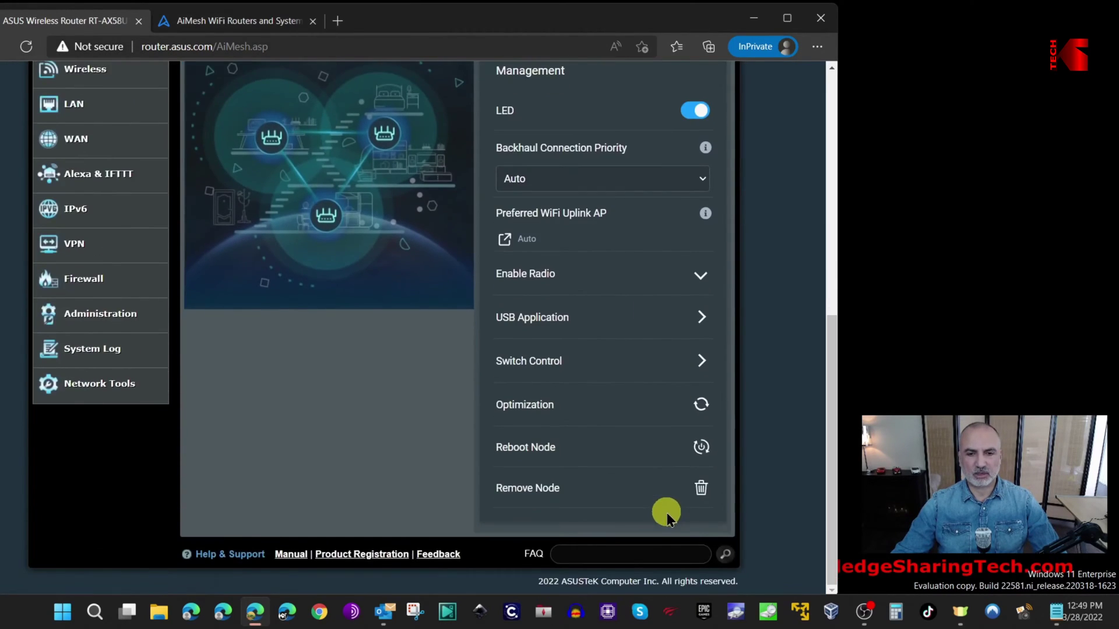
click(701, 361)
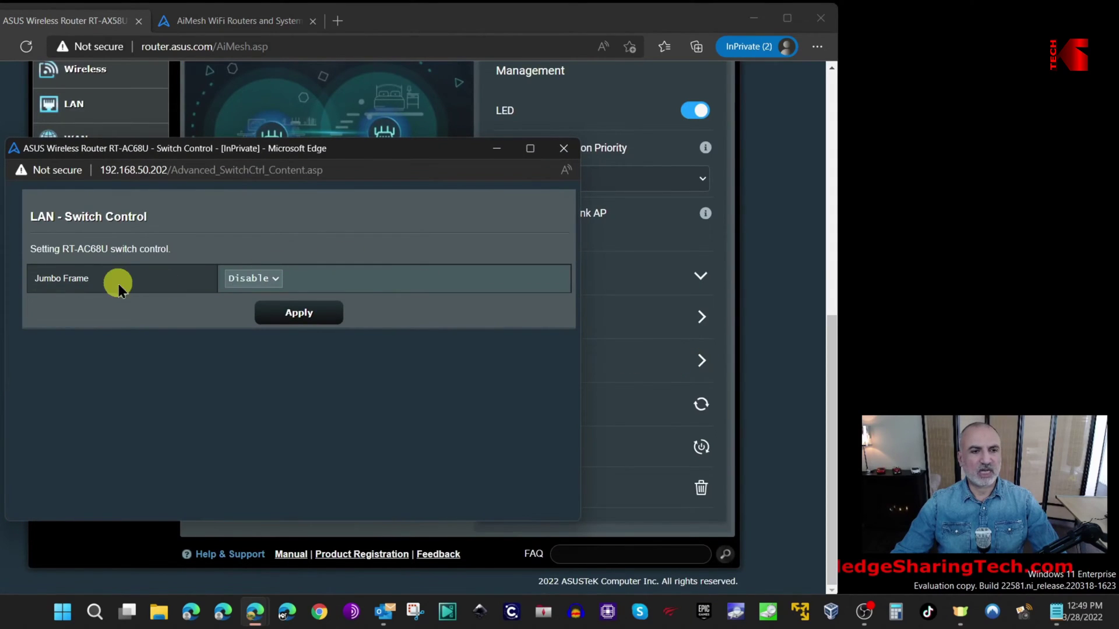
click(564, 149)
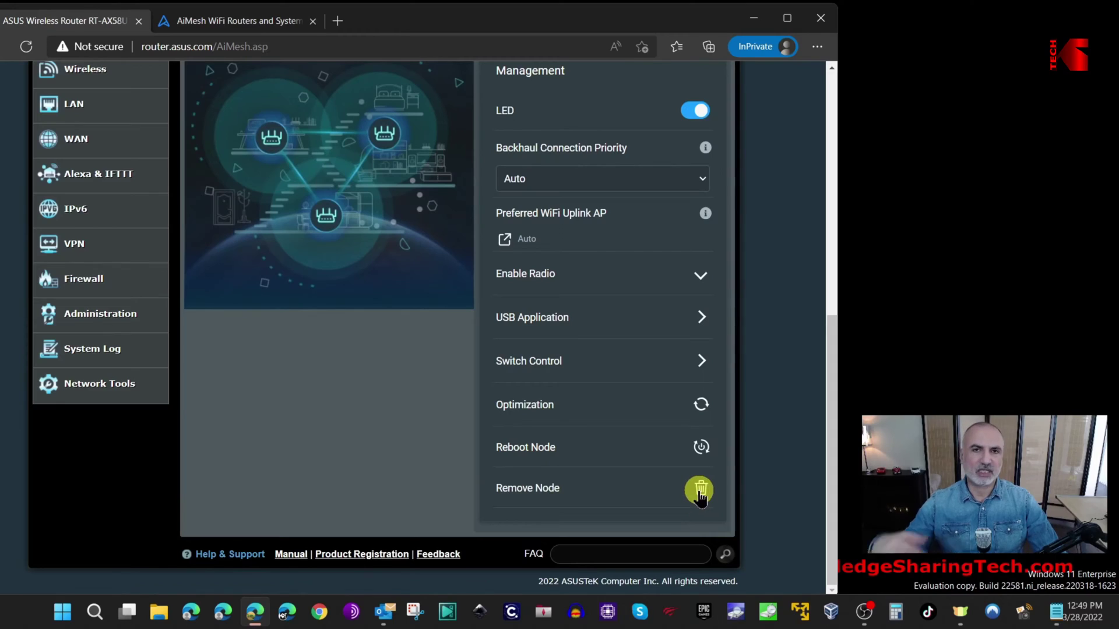
scroll(698, 496, up, 10)
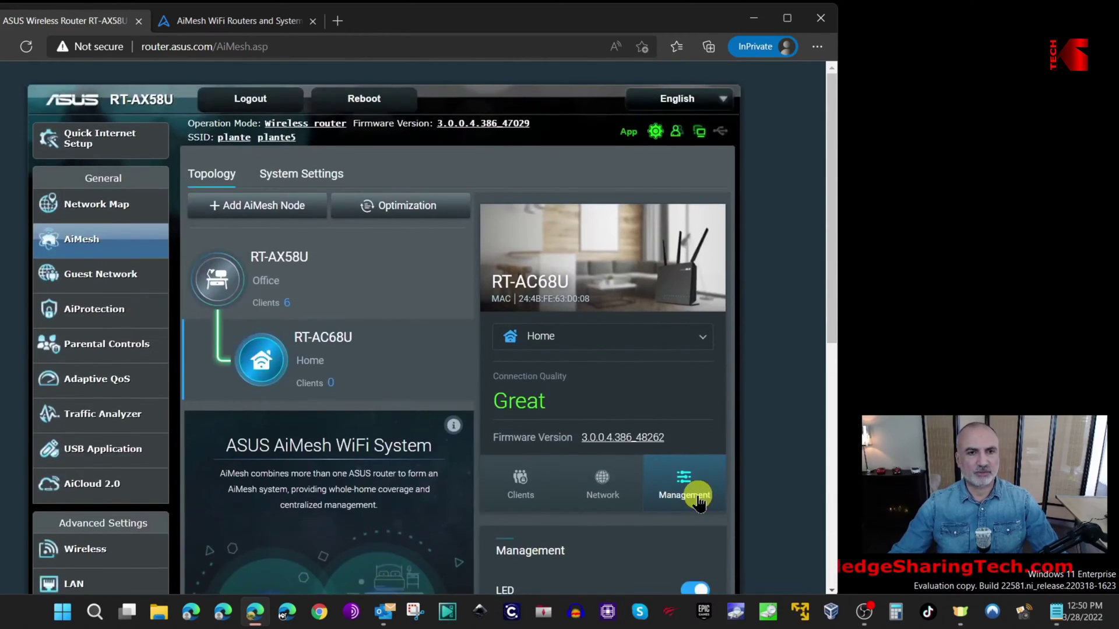